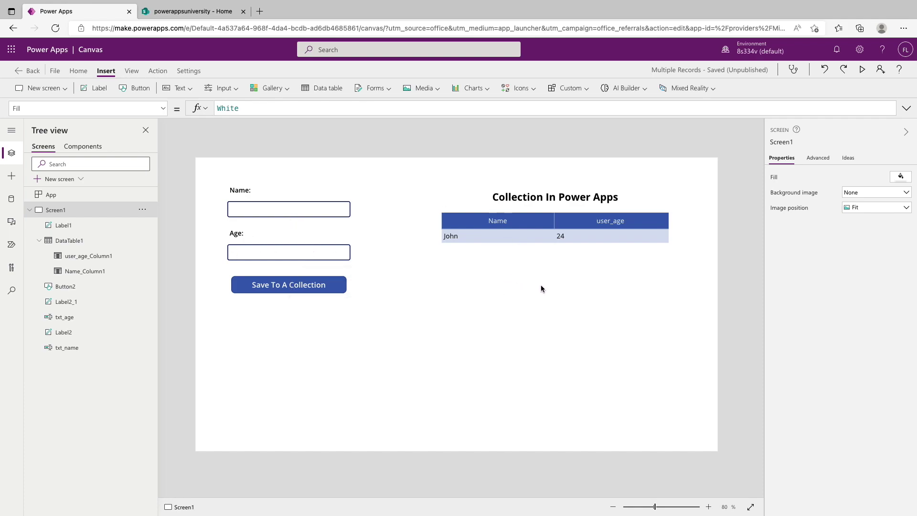
Step: Review the OnSelect formula of the Save To A Collection button in the expanded formula view
{"action": "left_click", "coordinate": [294, 284]}
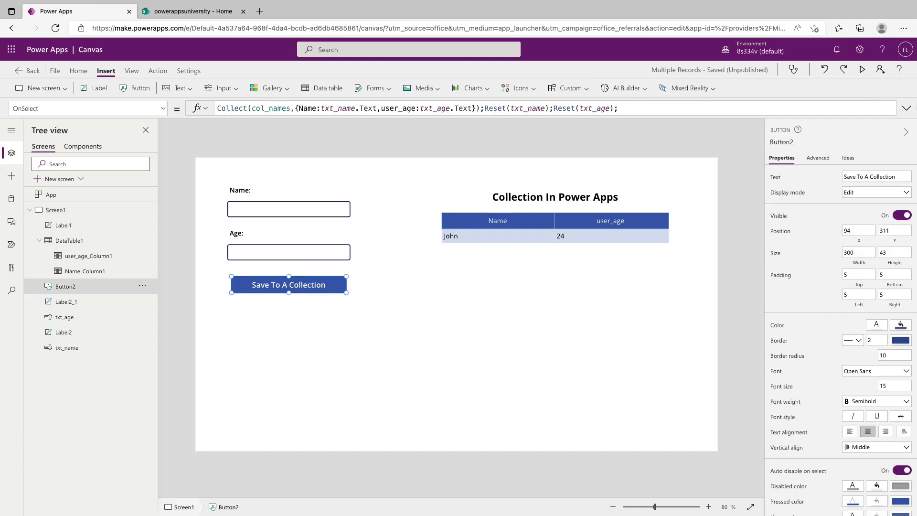
{"action": "left_click", "coordinate": [906, 107]}
{"action": "left_click", "coordinate": [253, 180]}
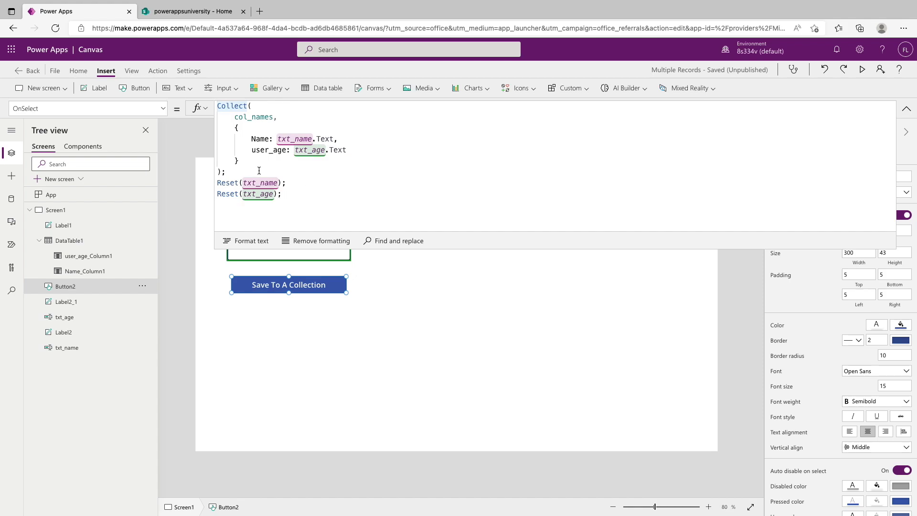
{"action": "left_click", "coordinate": [906, 108]}
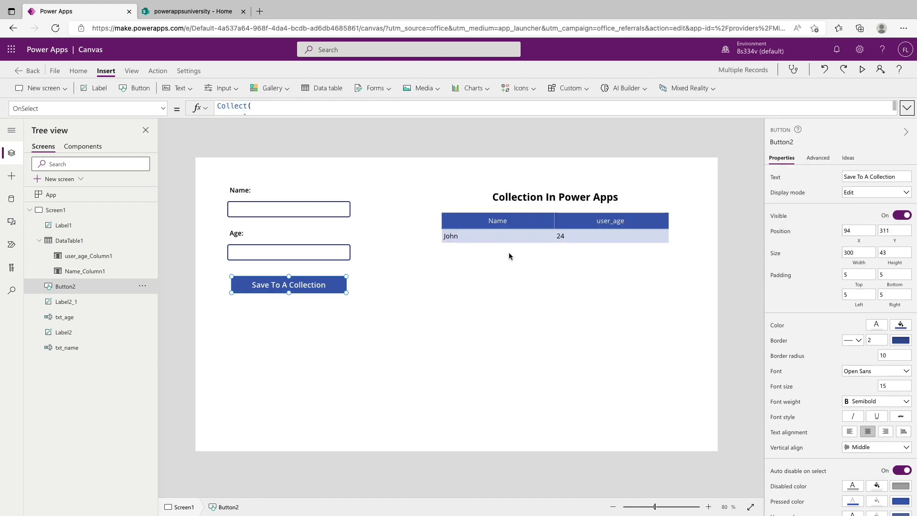
Step: Preview the app, save a record with a sample first name and age 24 to the collection, and return to the editor
{"action": "left_click", "coordinate": [861, 69]}
{"action": "left_click", "coordinate": [229, 137]}
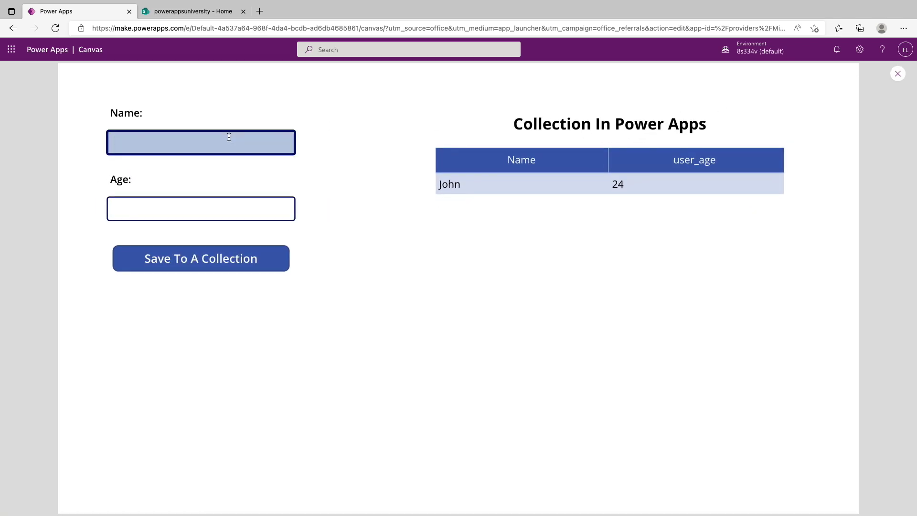
{"action": "type", "text": "Max"}
{"action": "key", "text": "Tab"}
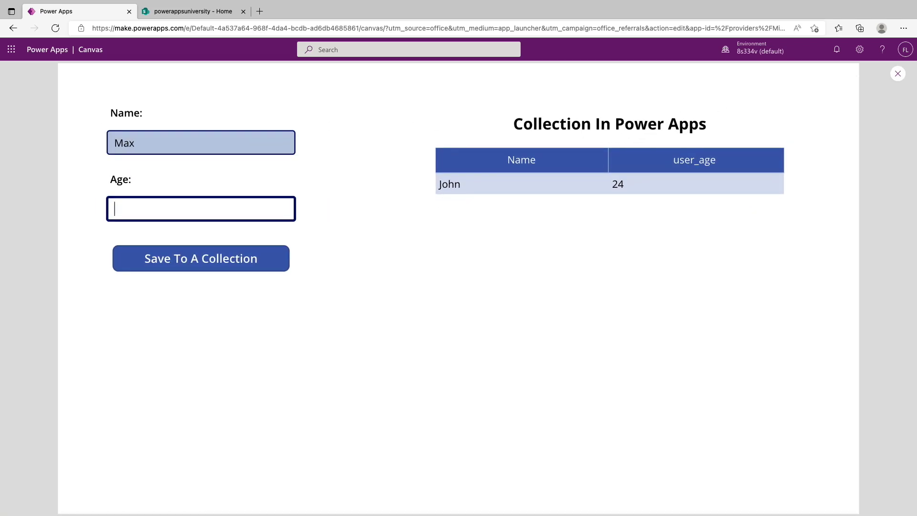
{"action": "type", "text": "24"}
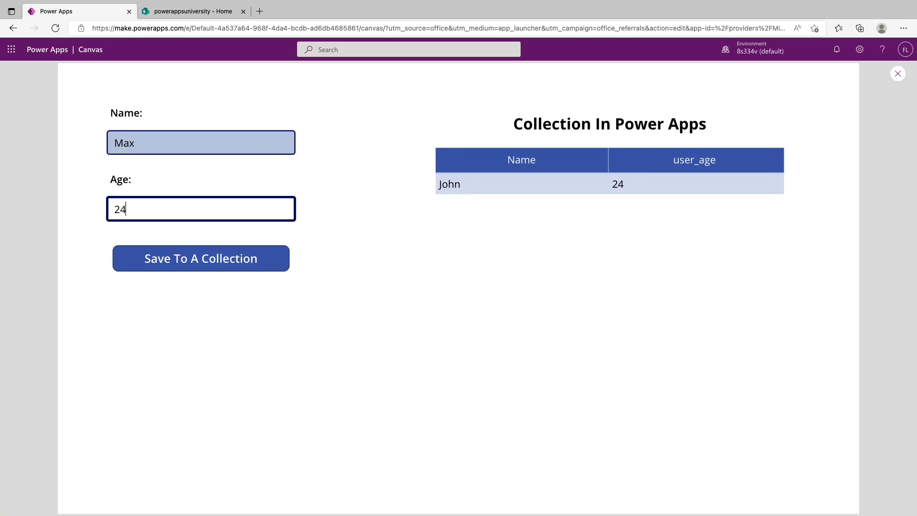
{"action": "left_click", "coordinate": [229, 266]}
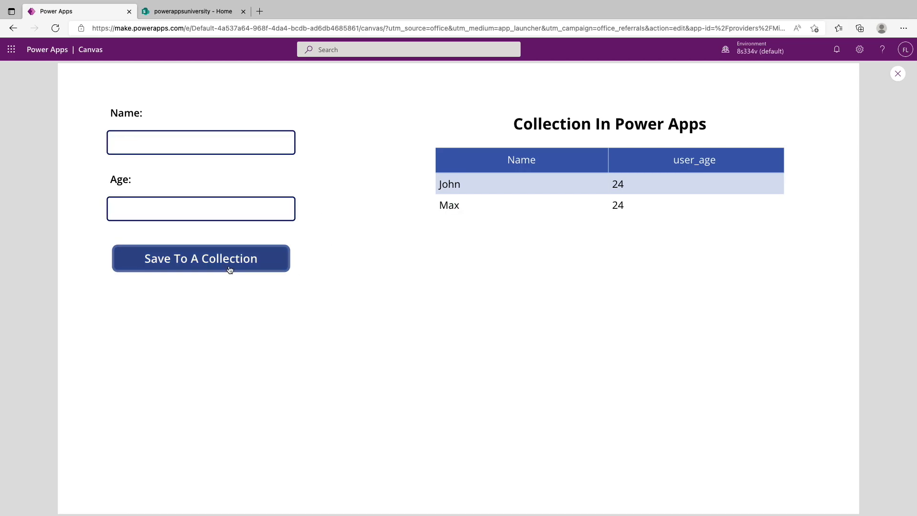
{"action": "left_click", "coordinate": [897, 76]}
{"action": "left_click", "coordinate": [546, 322]}
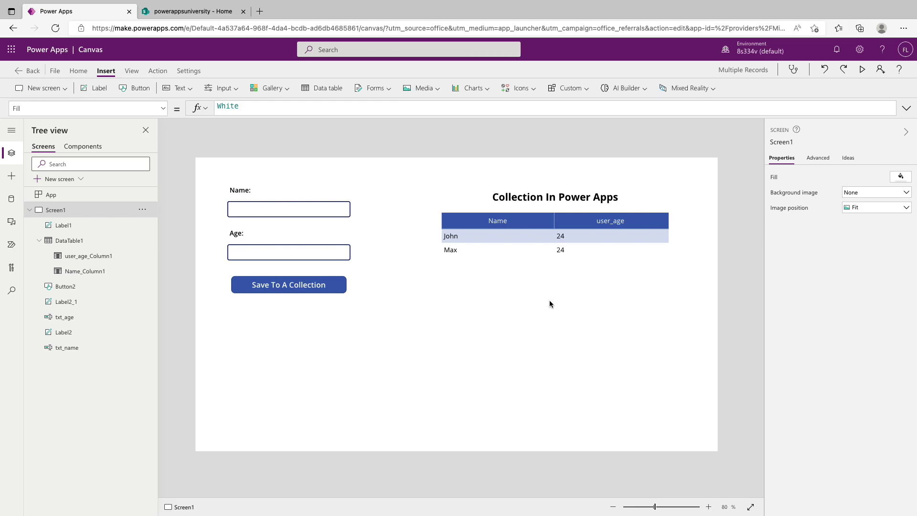
Step: Switch to the SharePoint site and create a blank list named names
{"action": "left_click", "coordinate": [190, 11]}
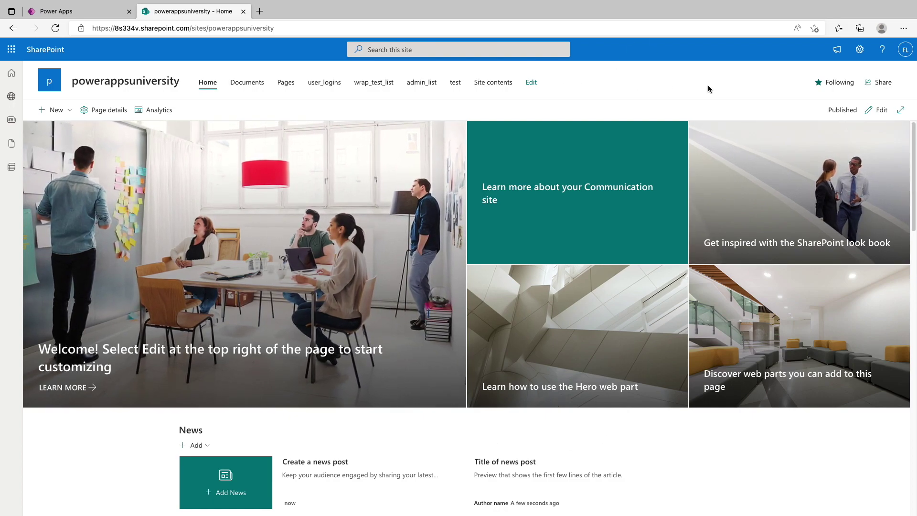
{"action": "left_click", "coordinate": [57, 109]}
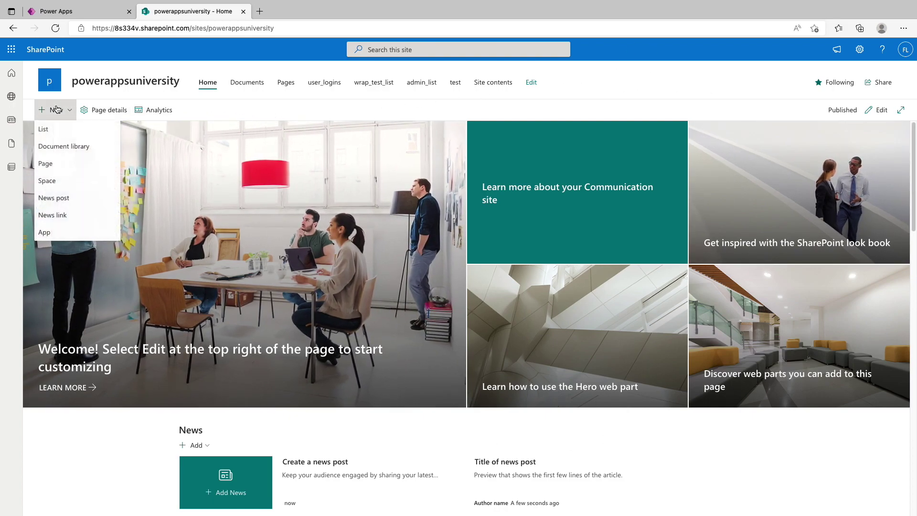
{"action": "left_click", "coordinate": [60, 131]}
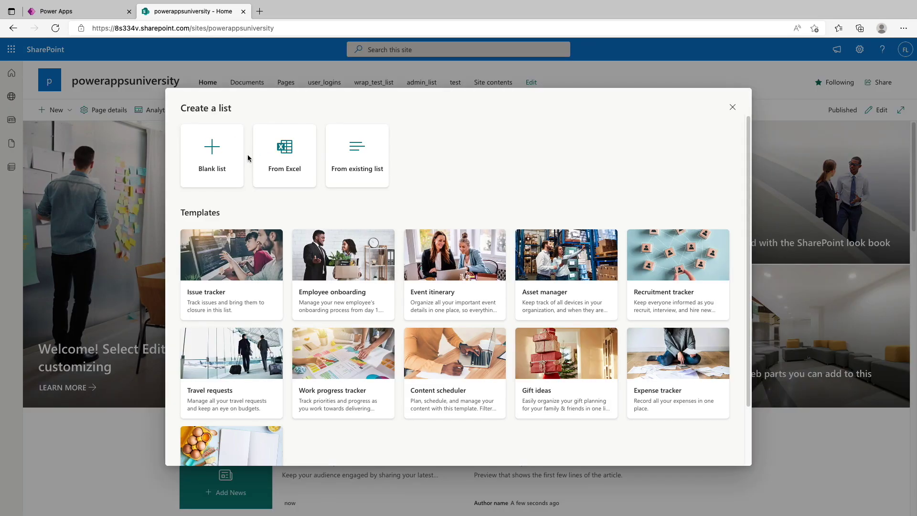
{"action": "left_click", "coordinate": [238, 160]}
{"action": "type", "text": "names"}
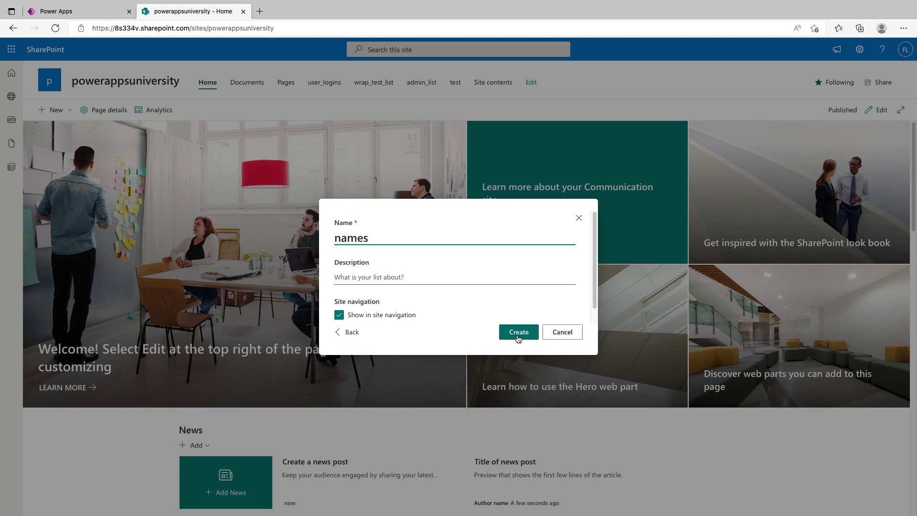
{"action": "left_click", "coordinate": [518, 333]}
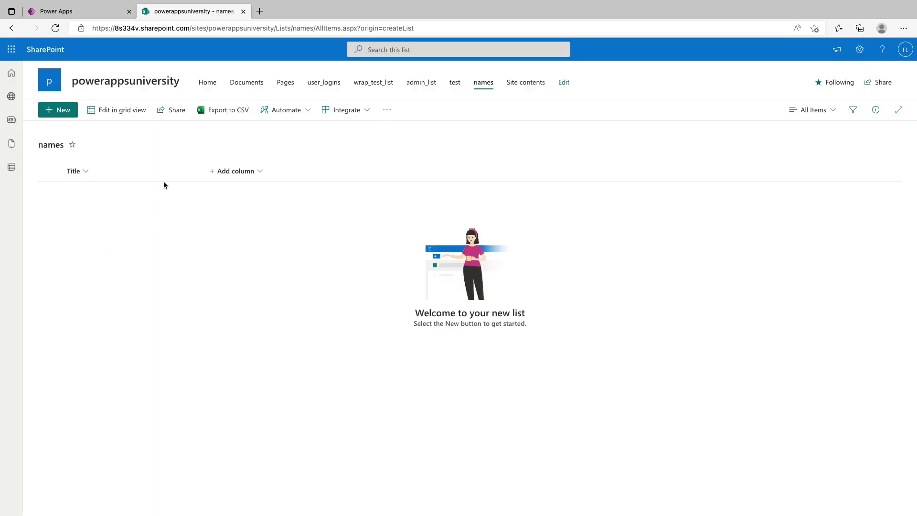
Step: Add a single line of text column named age to the names list
{"action": "left_click", "coordinate": [253, 177]}
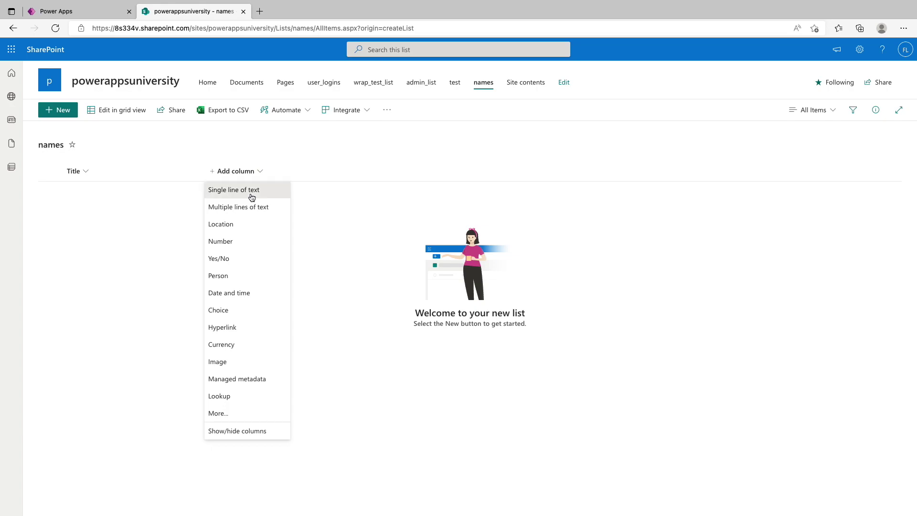
{"action": "left_click", "coordinate": [252, 195]}
{"action": "type", "text": "age"}
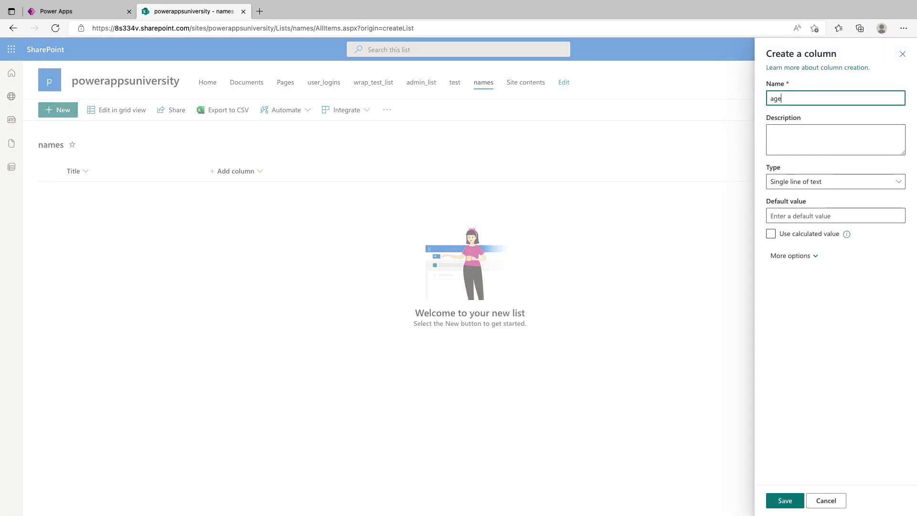
{"action": "left_click", "coordinate": [784, 501]}
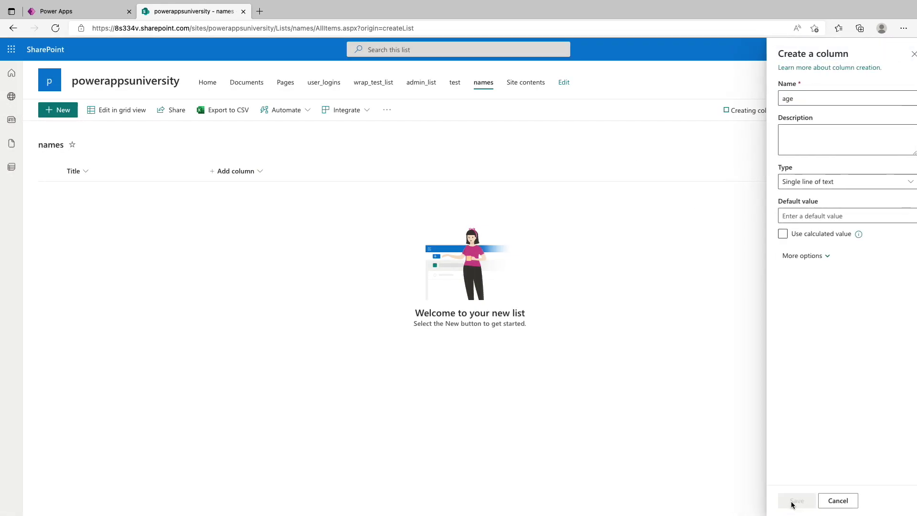
Step: Switch back to Power Apps and add the SharePoint list names as a data source through an existing SharePoint connection
{"action": "left_click", "coordinate": [66, 11]}
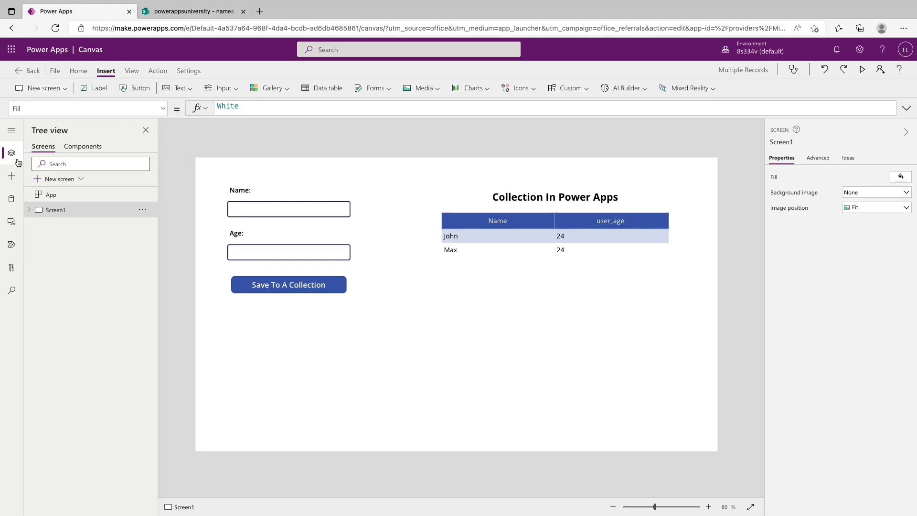
{"action": "left_click", "coordinate": [11, 199]}
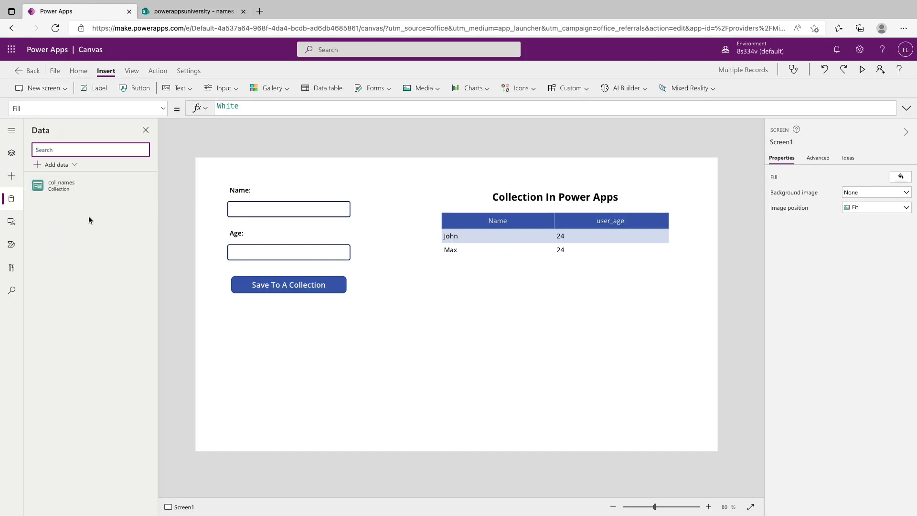
{"action": "left_click", "coordinate": [66, 168]}
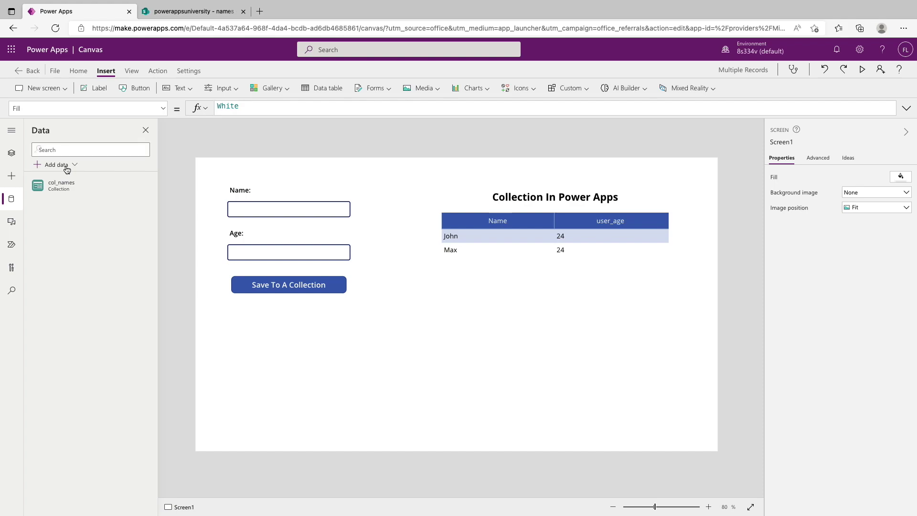
{"action": "type", "text": "sharepoint"}
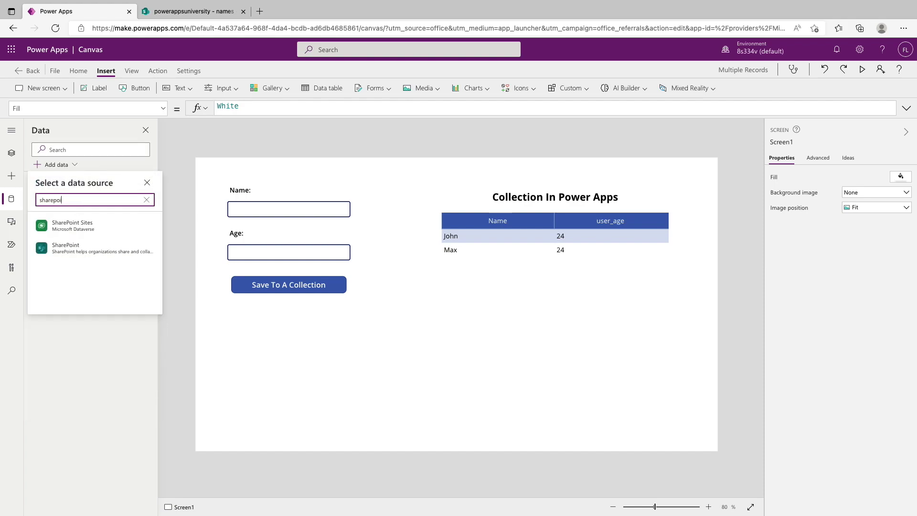
{"action": "left_click", "coordinate": [81, 248]}
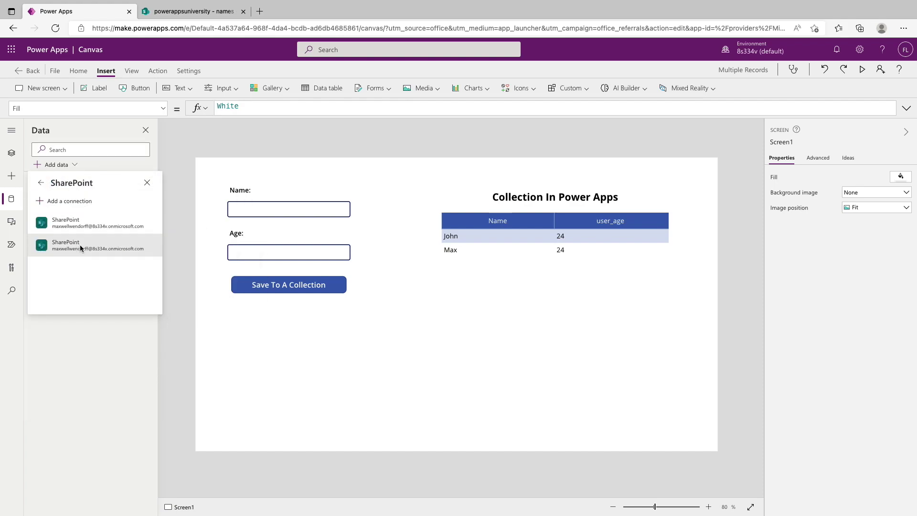
{"action": "left_click", "coordinate": [86, 228]}
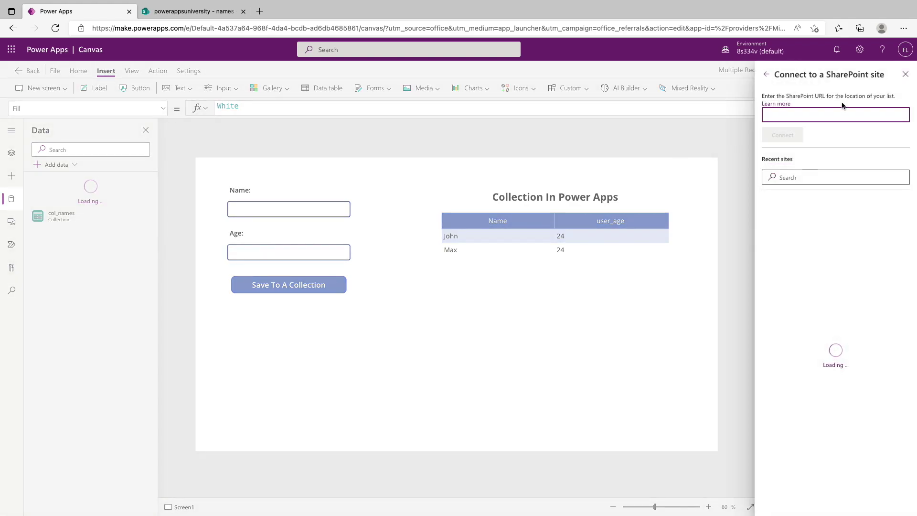
{"action": "left_click", "coordinate": [810, 217]}
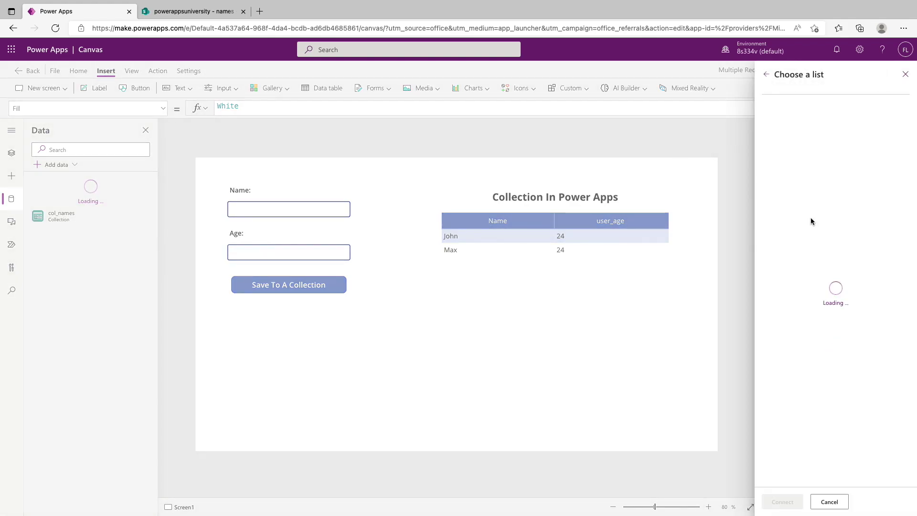
{"action": "left_click", "coordinate": [806, 164]}
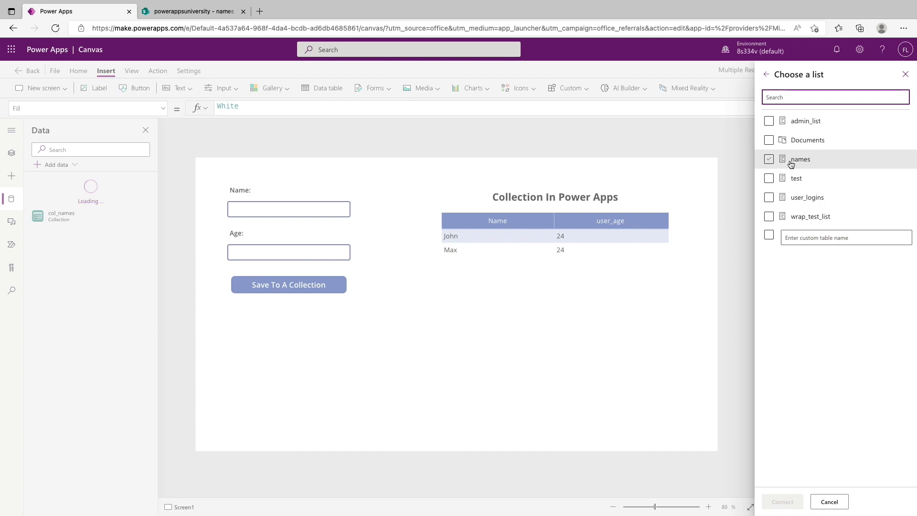
{"action": "left_click", "coordinate": [800, 164]}
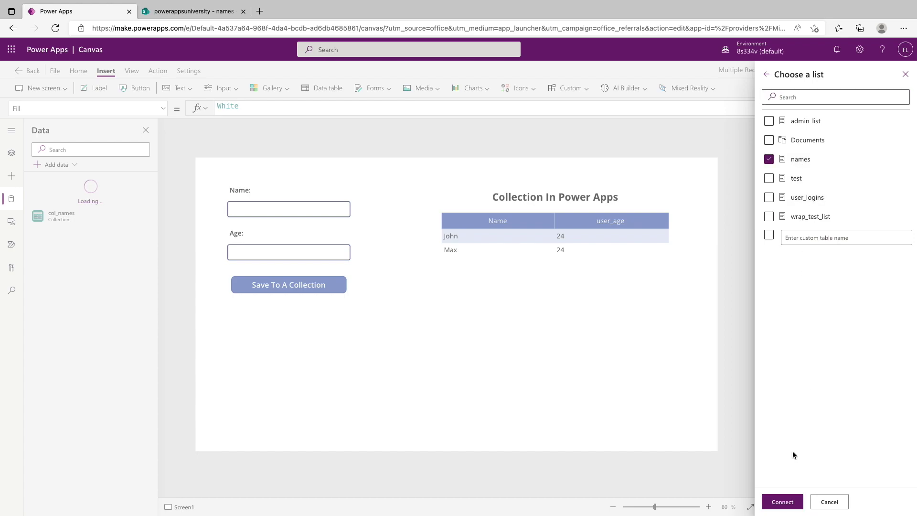
{"action": "left_click", "coordinate": [782, 501]}
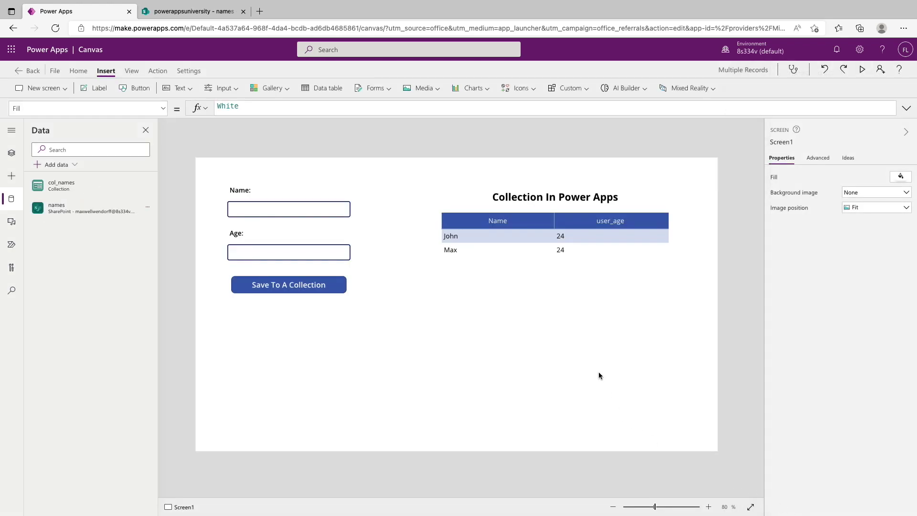
Step: Preview the app and save several more sample records to the collection, with ages such as 566, 100, 2 and 56
{"action": "left_click", "coordinate": [862, 70]}
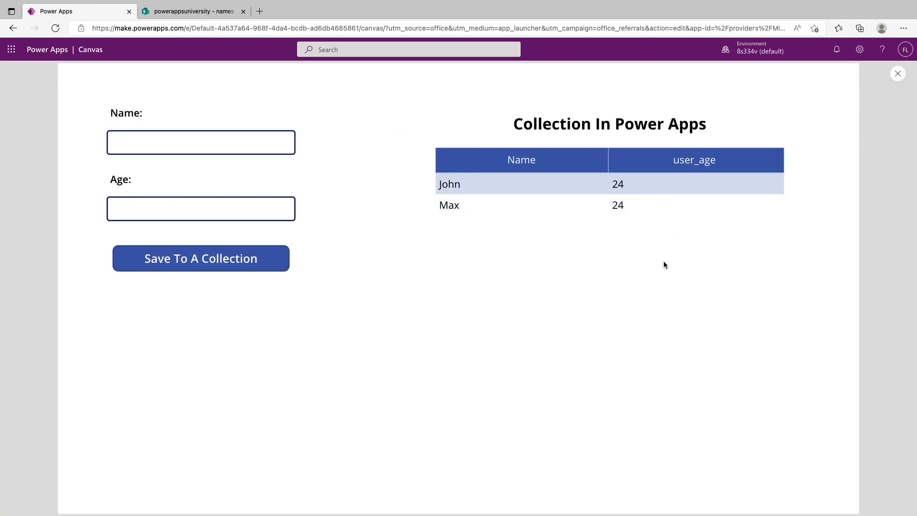
{"action": "key", "text": "Escape"}
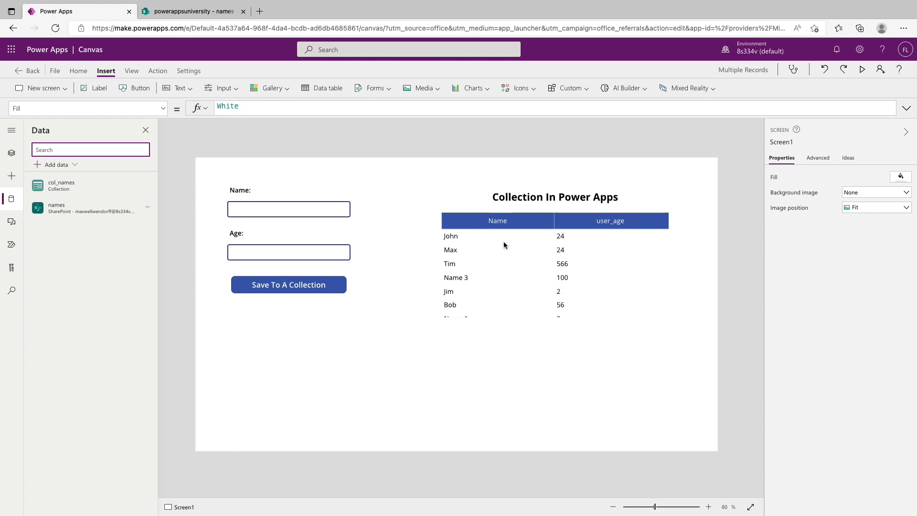
Step: Insert a button below the Save To A Collection button and set its text to "Send to sharepoint"
{"action": "left_click", "coordinate": [223, 88]}
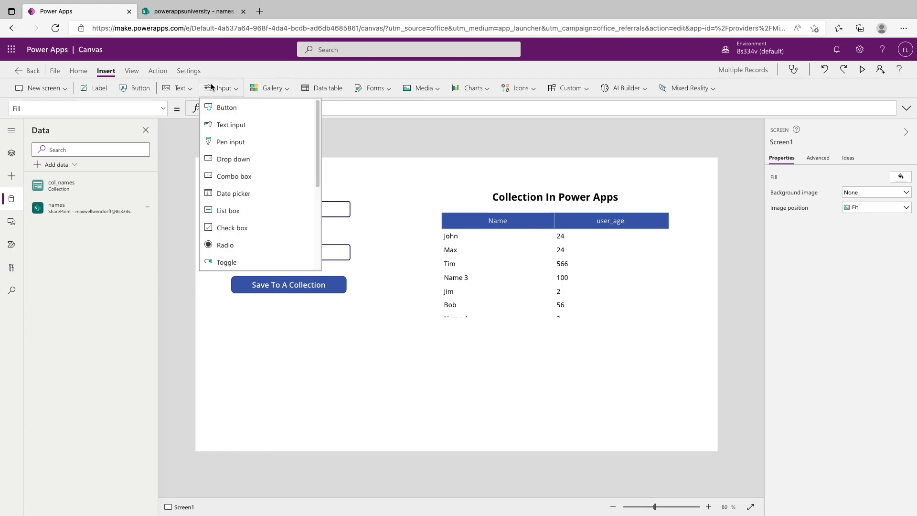
{"action": "left_click", "coordinate": [226, 107]}
{"action": "left_click_drag", "start_coordinate": [250, 180], "coordinate": [322, 384]}
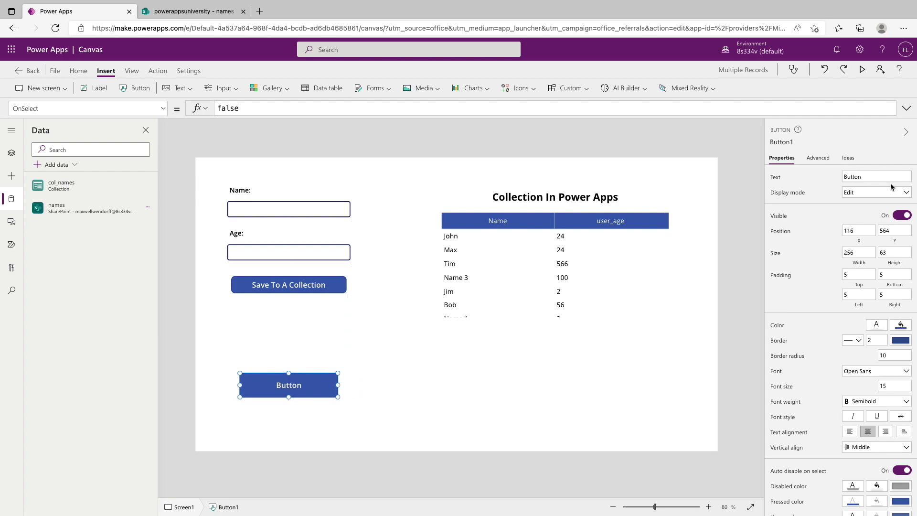
{"action": "key", "text": "BackSpace"}
{"action": "type", "text": "Send to sharep"}
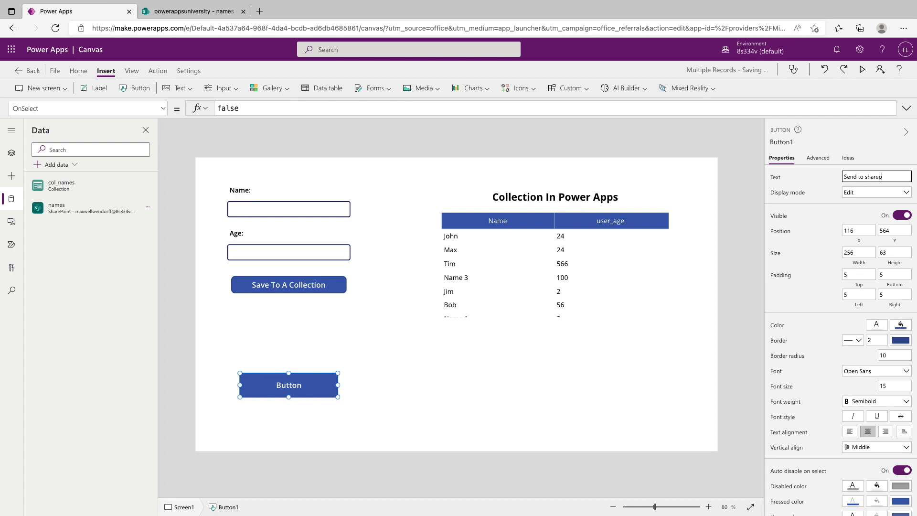
{"action": "type", "text": "oint"}
{"action": "left_click", "coordinate": [353, 430]}
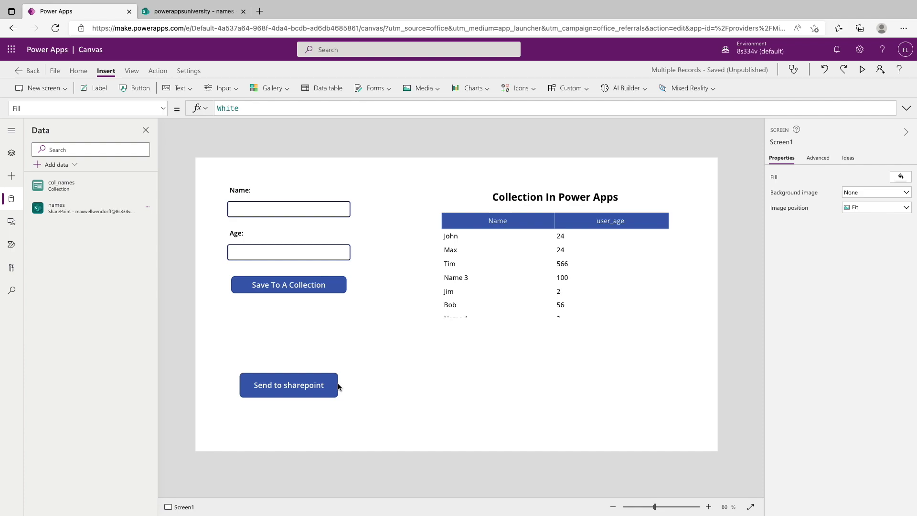
Step: Replace the Send to sharepoint button's OnSelect formula with the beginning of a ForAll over the collection: ForAll(col_names,
{"action": "left_click", "coordinate": [296, 382]}
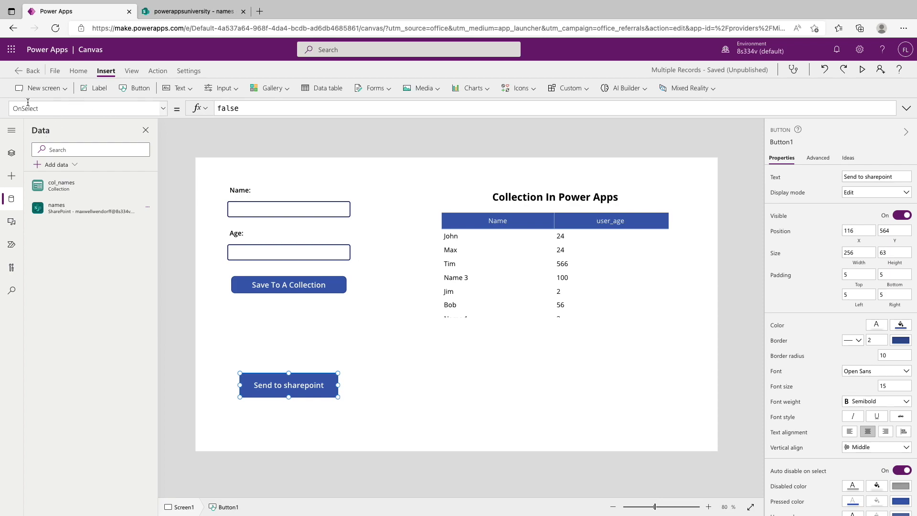
{"action": "left_click_drag", "start_coordinate": [276, 105], "coordinate": [181, 109]}
{"action": "key", "text": "BackSpace"}
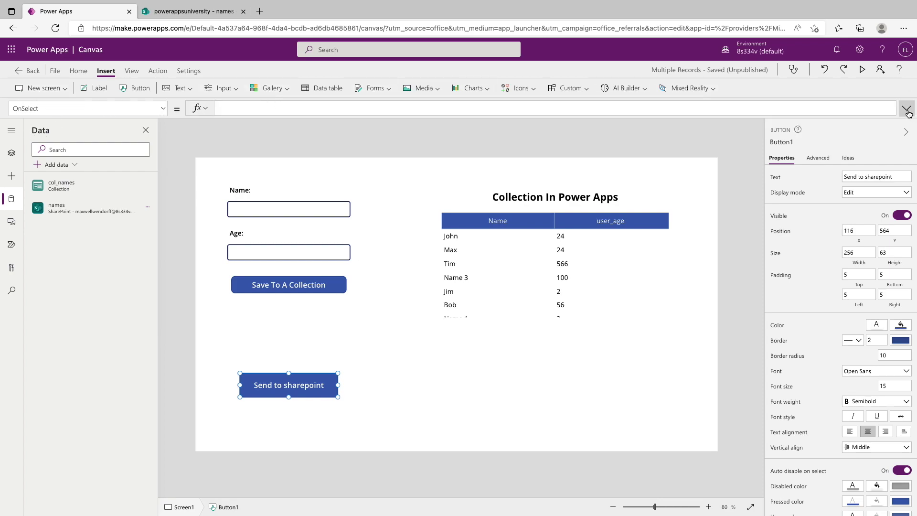
{"action": "left_click", "coordinate": [906, 110]}
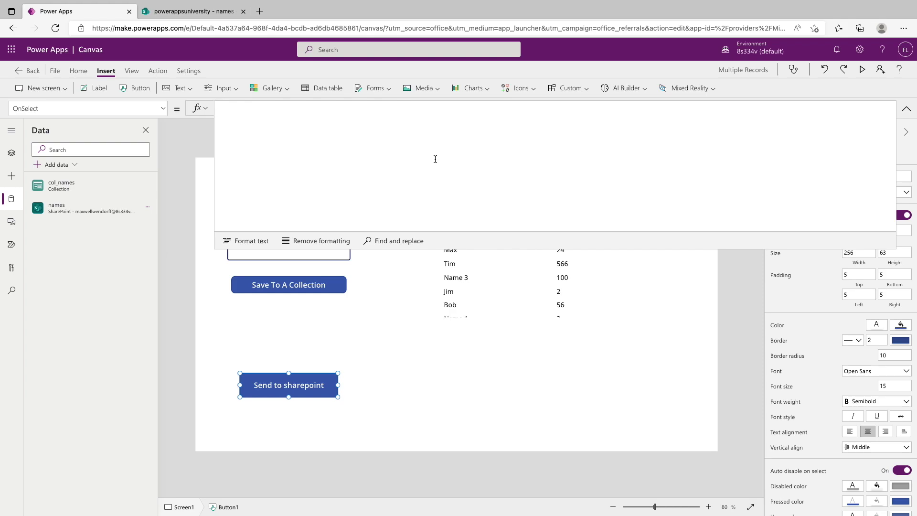
{"action": "type", "text": "ForAll("}
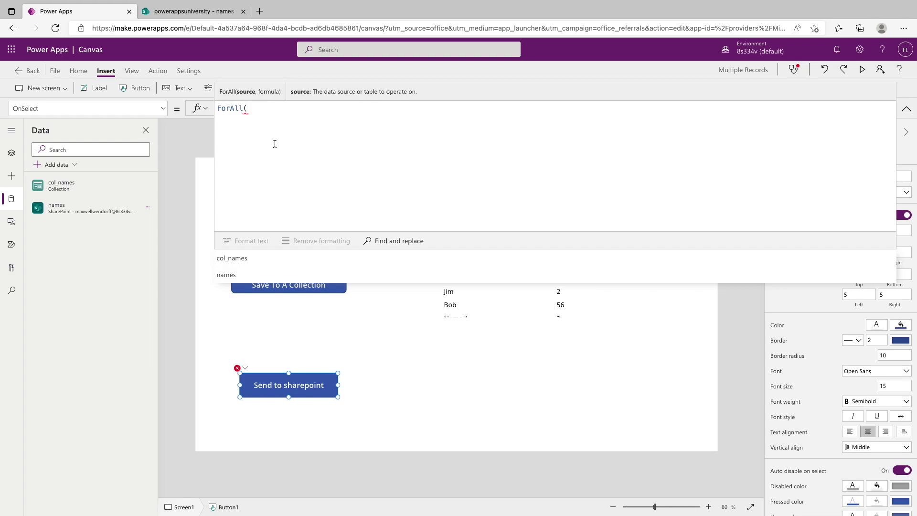
{"action": "type", "text": "col_names"}
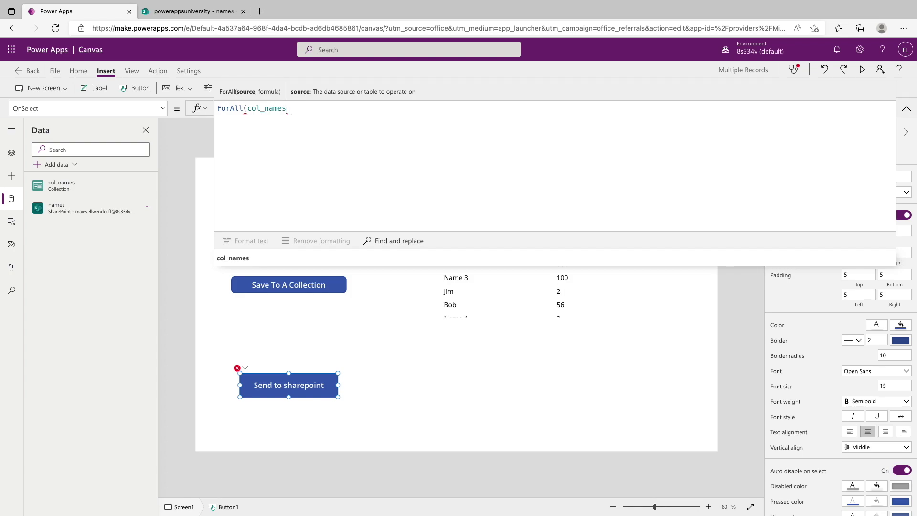
{"action": "type", "text": ","}
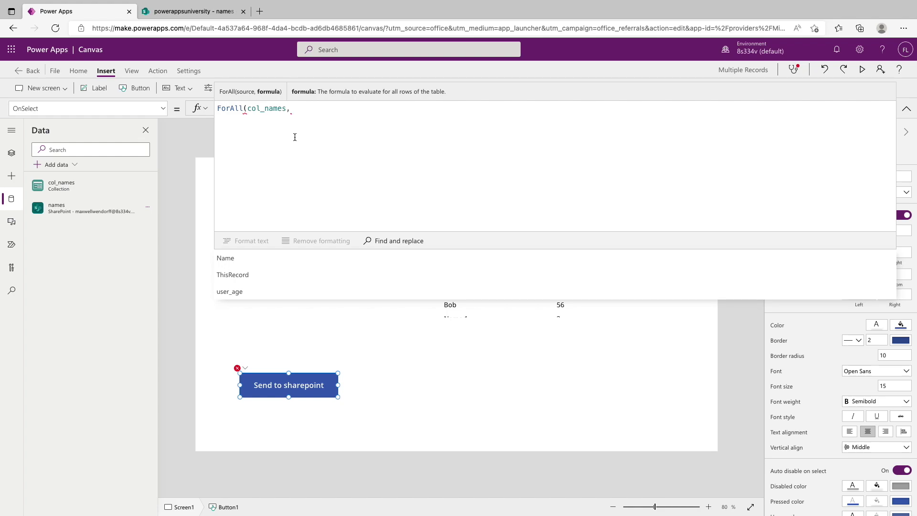
{"action": "left_click", "coordinate": [906, 108]}
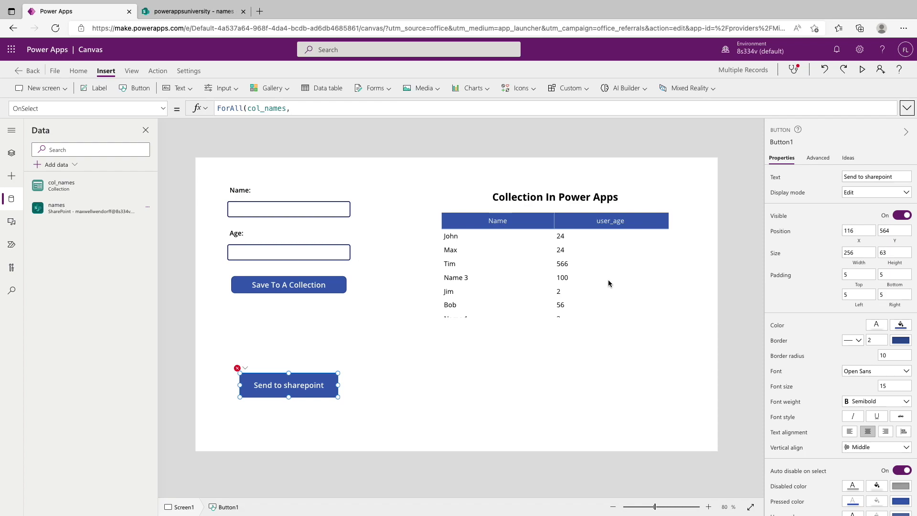
Step: Add a Patch call inside the ForAll that creates new records in the SharePoint list: Patch(names,Defaults(names),
{"action": "left_click", "coordinate": [339, 109]}
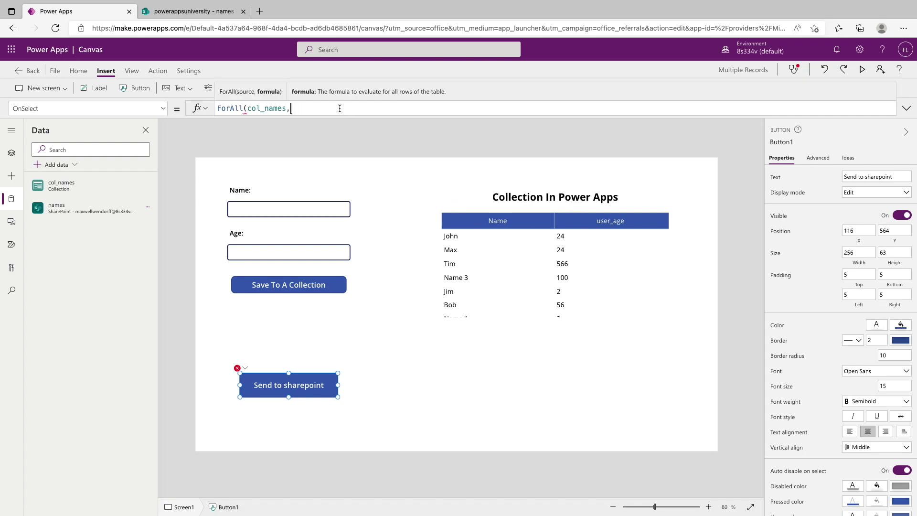
{"action": "left_click", "coordinate": [898, 108]}
{"action": "type", "text": "Pat"}
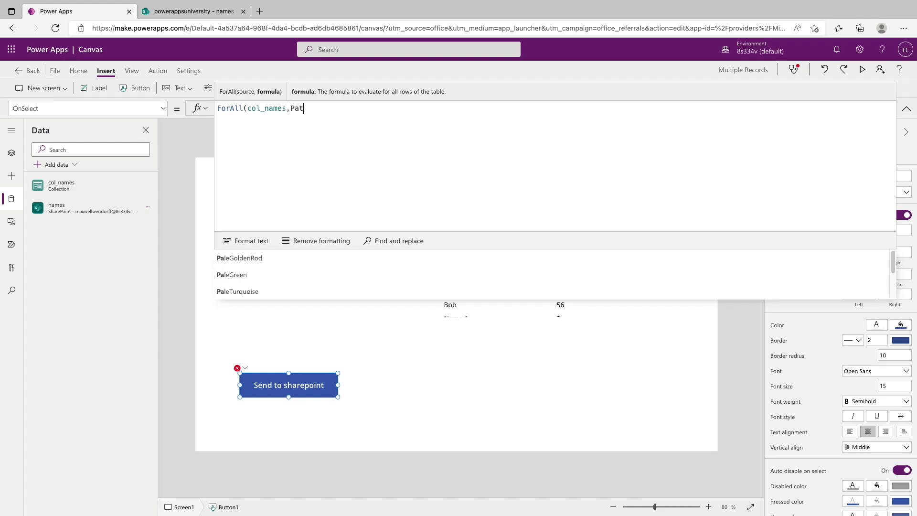
{"action": "type", "text": "ch("}
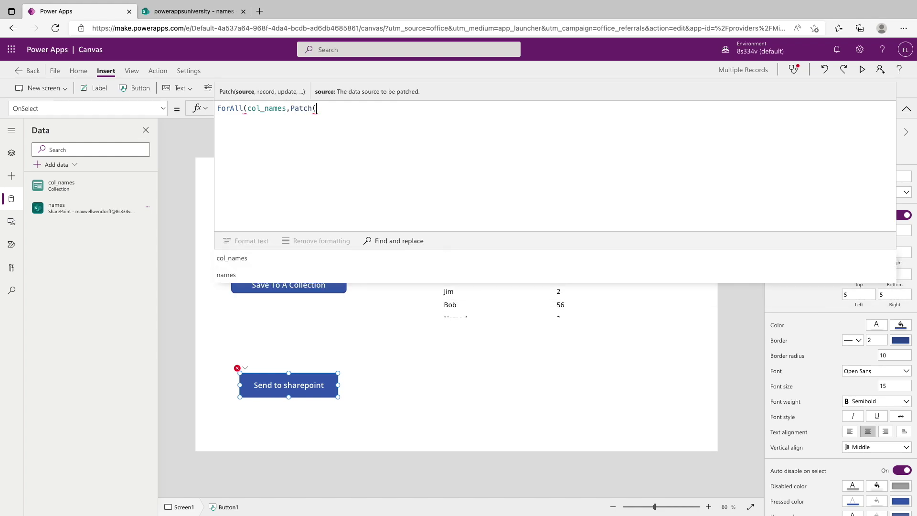
{"action": "type", "text": "names,"}
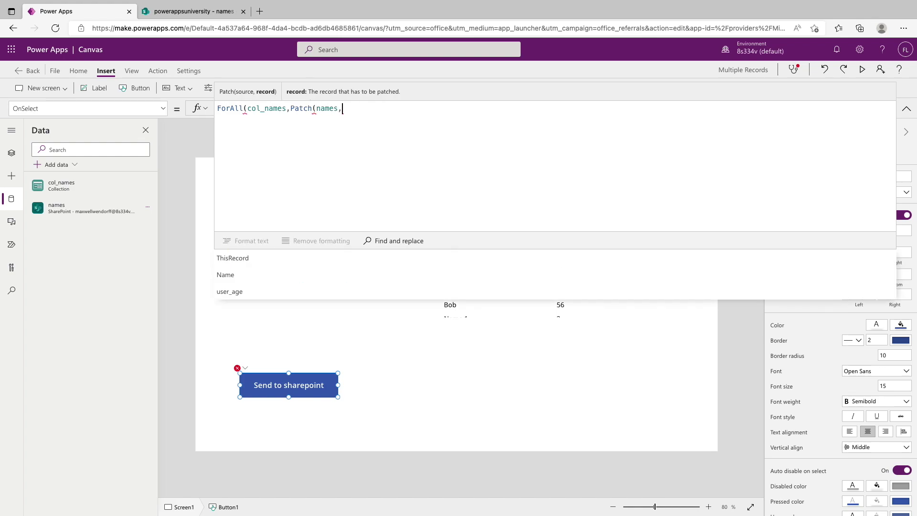
{"action": "type", "text": "Defaults"}
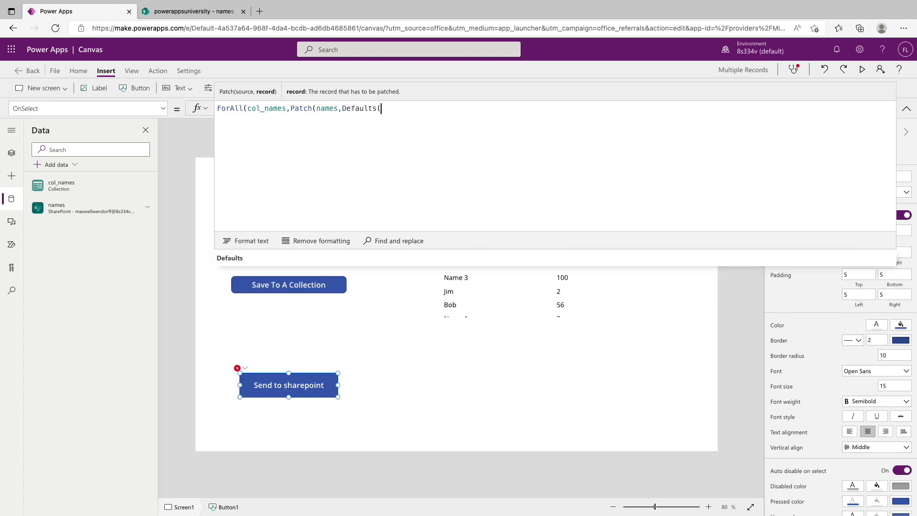
{"action": "type", "text": "(names),"}
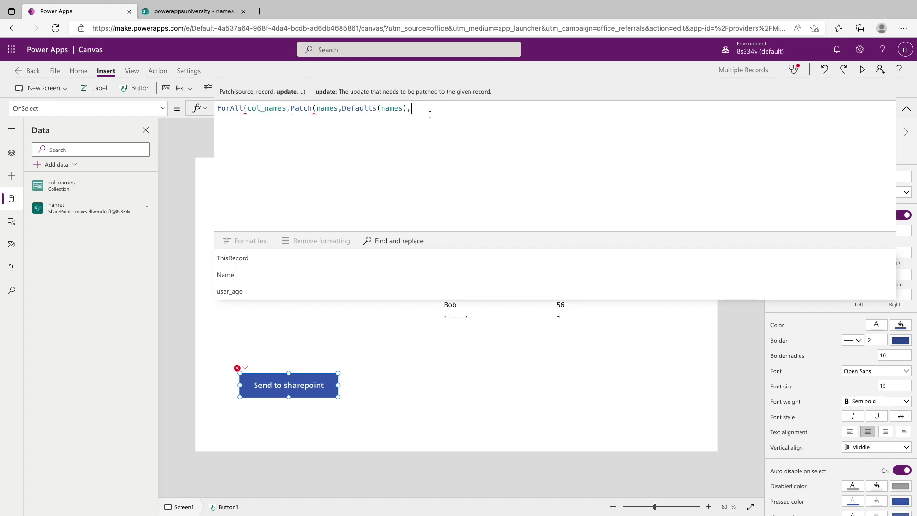
Step: Complete the Patch with the record {Title:"",age:""}, close both functions, and format the formula text across several lines
{"action": "type", "text": ","}
{"action": "type", "text": "{Tit"}
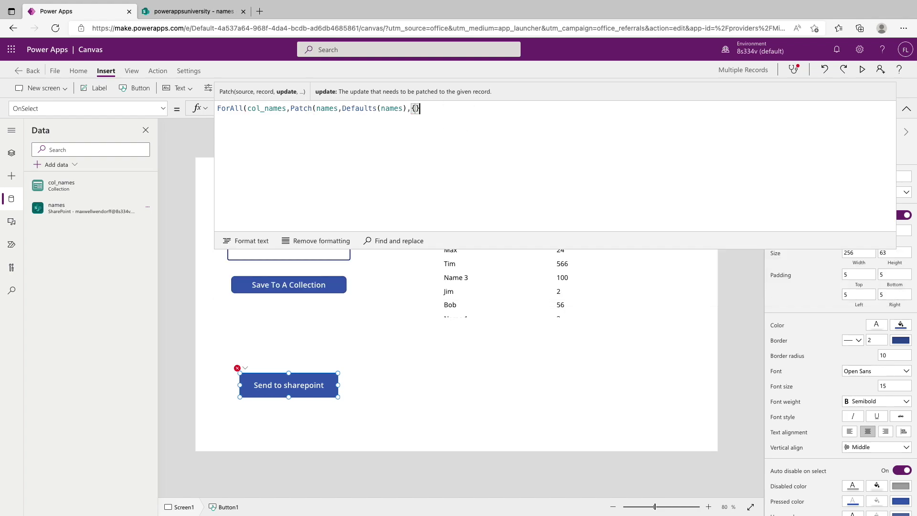
{"action": "type", "text": "le:\"\""}
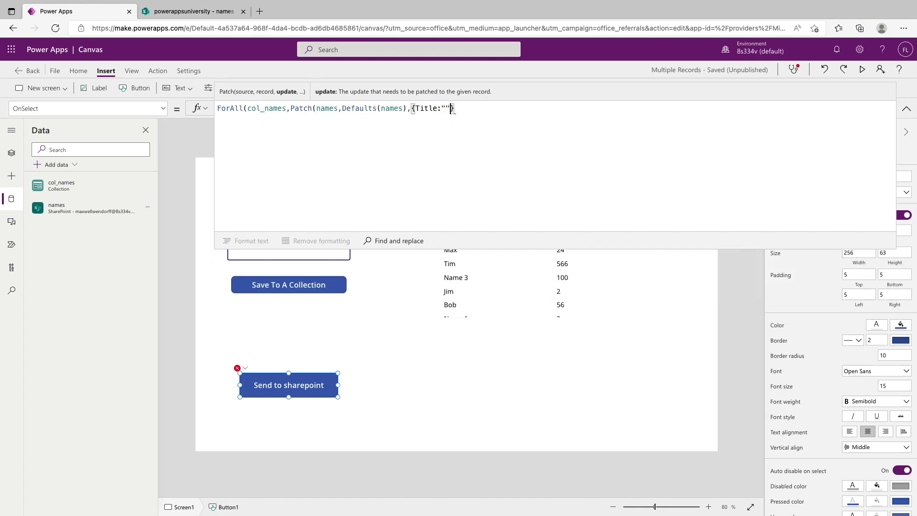
{"action": "type", "text": ",age:"}
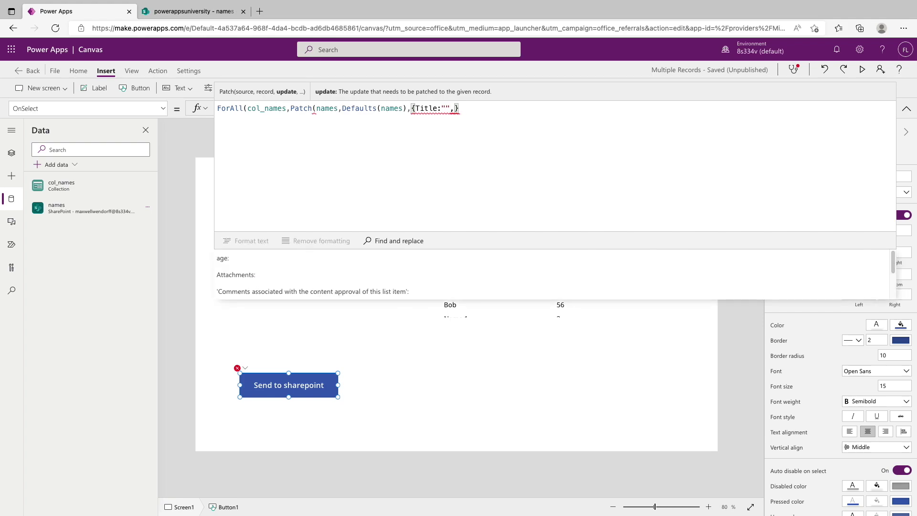
{"action": "type", "text": "\""}
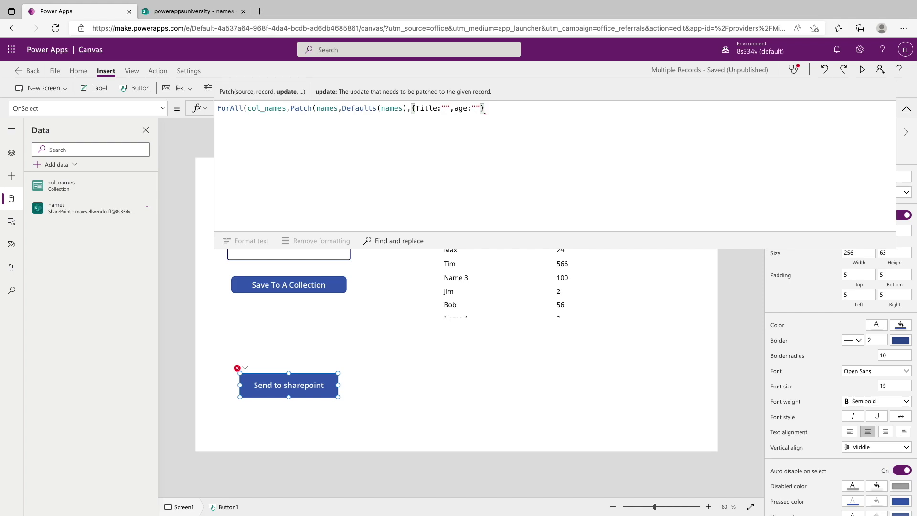
{"action": "type", "text": ")"}
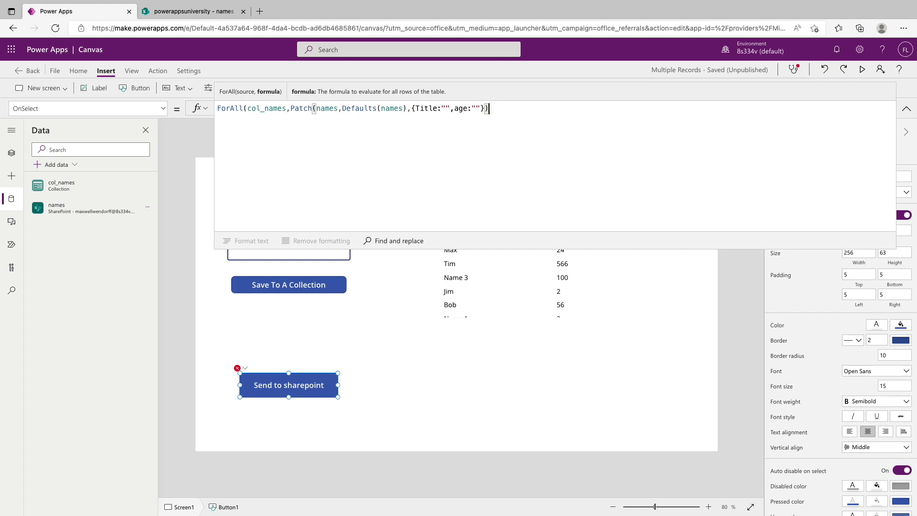
{"action": "type", "text": ")"}
{"action": "left_click", "coordinate": [316, 241]}
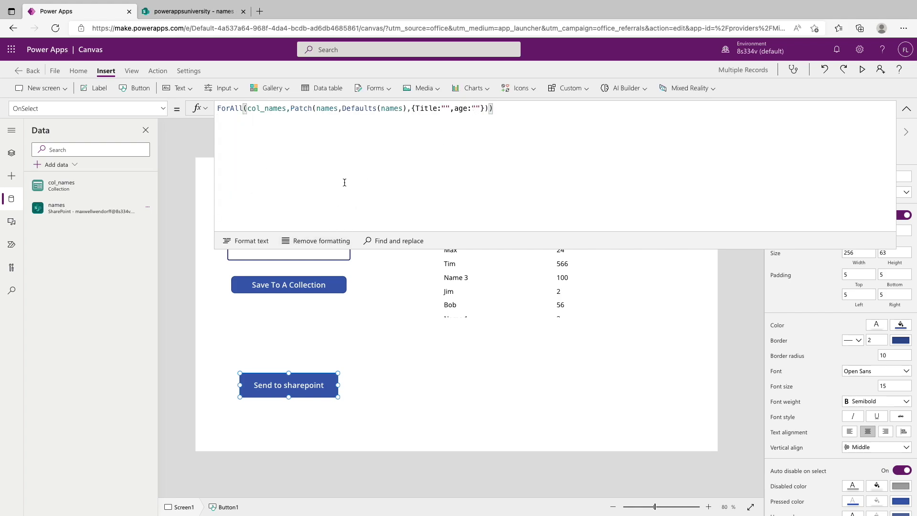
{"action": "left_click", "coordinate": [246, 240]}
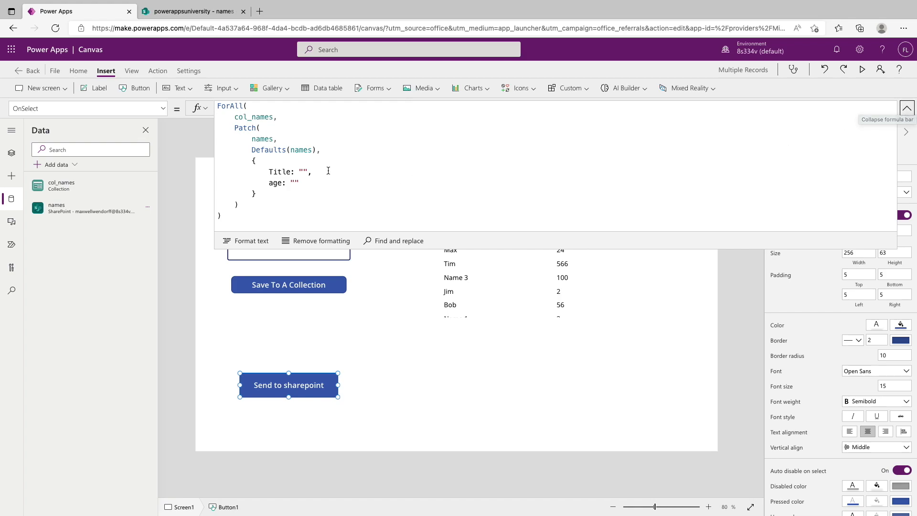
Step: After checking the names list's columns in SharePoint, return to Power Apps and set Title to Name in the button's Patch record
{"action": "left_click", "coordinate": [177, 10]}
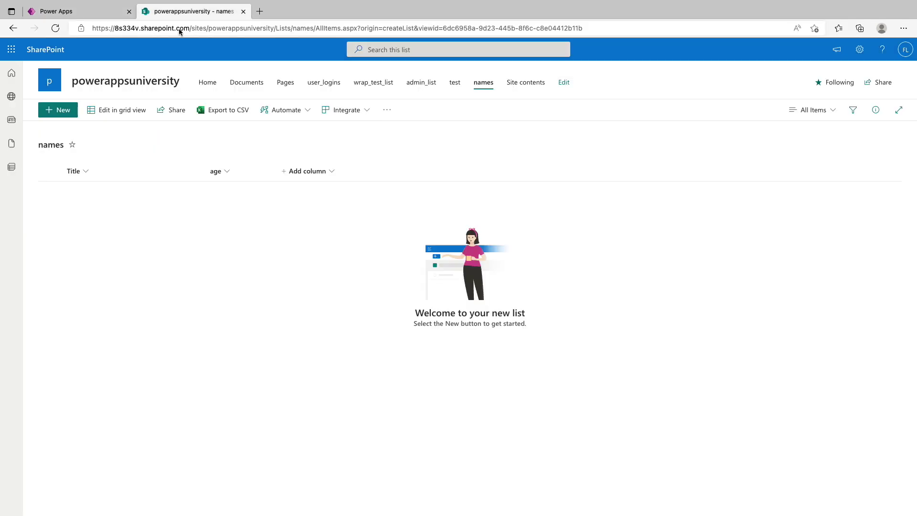
{"action": "left_click", "coordinate": [62, 40]}
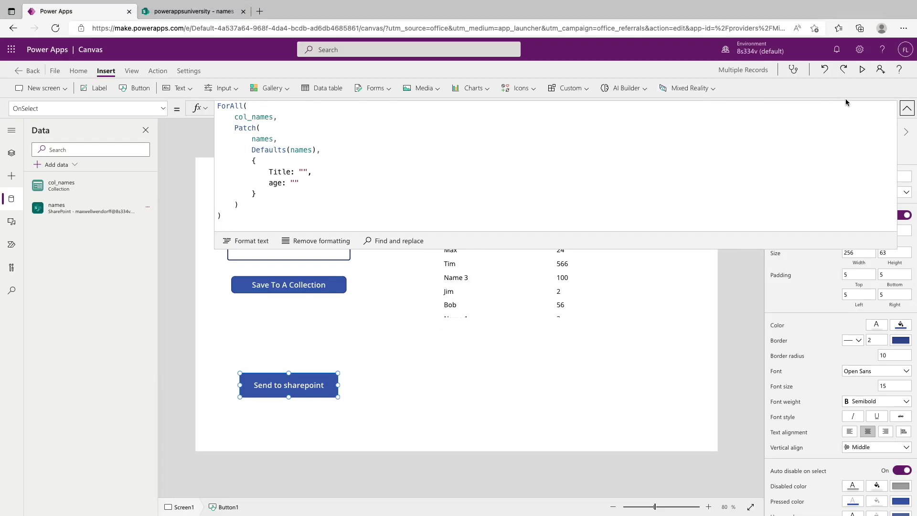
{"action": "left_click", "coordinate": [906, 108]}
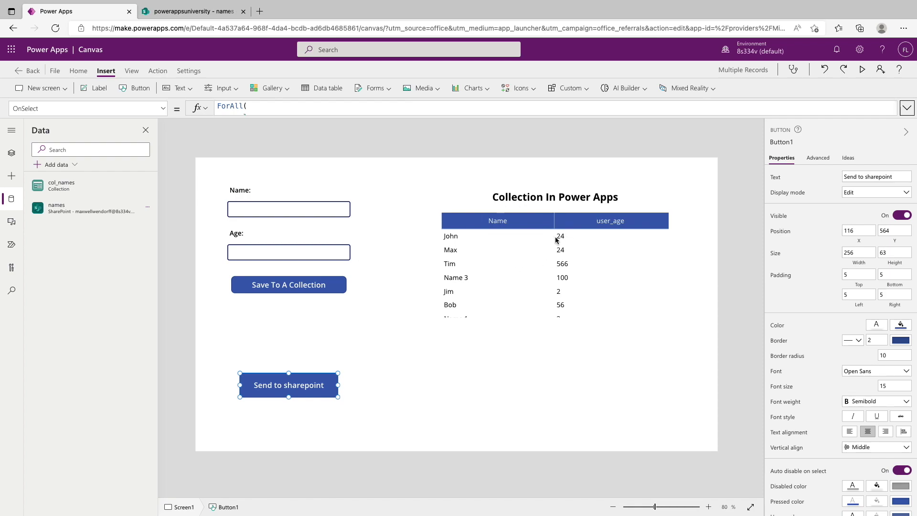
{"action": "left_click", "coordinate": [398, 384]}
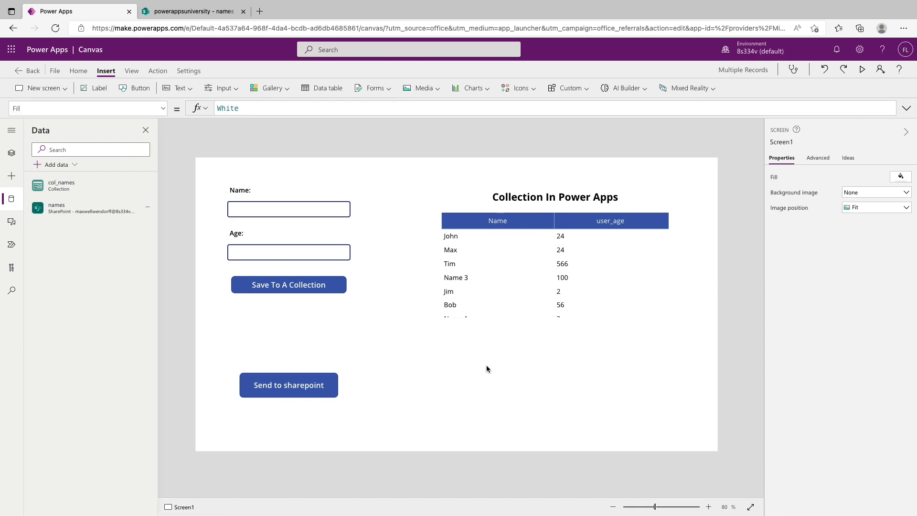
{"action": "left_click", "coordinate": [299, 392]}
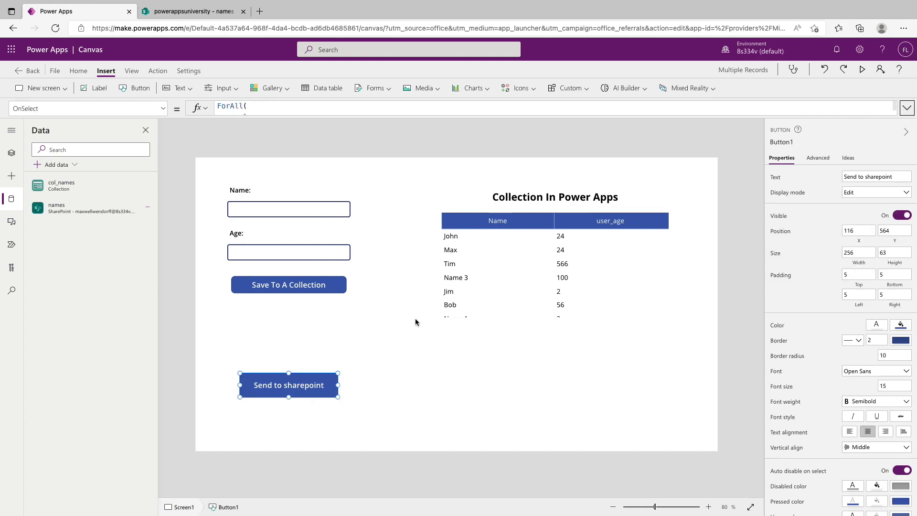
{"action": "left_click", "coordinate": [904, 109]}
{"action": "left_click", "coordinate": [303, 170]}
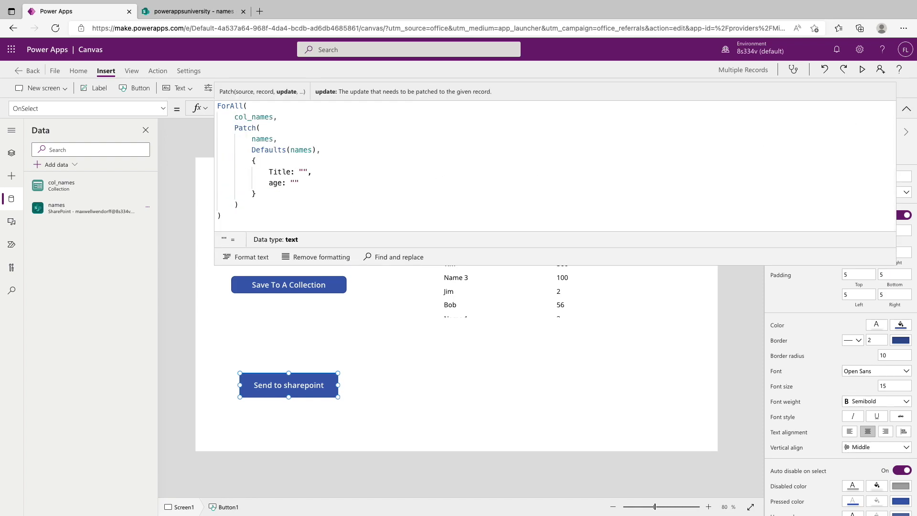
{"action": "key", "text": "BackSpace"}
{"action": "key", "text": "BackSpace"}
{"action": "type", "text": "Name"}
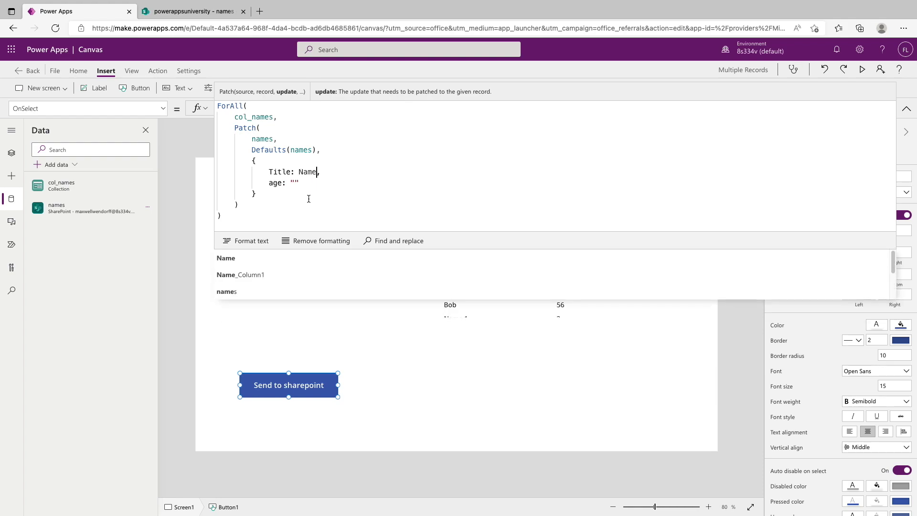
Step: Set age to user_age in the Patch record and collapse the finished OnSelect formula
{"action": "left_click", "coordinate": [305, 180]}
{"action": "key", "text": "BackSpace"}
{"action": "key", "text": "BackSpace"}
{"action": "type", "text": "user_age"}
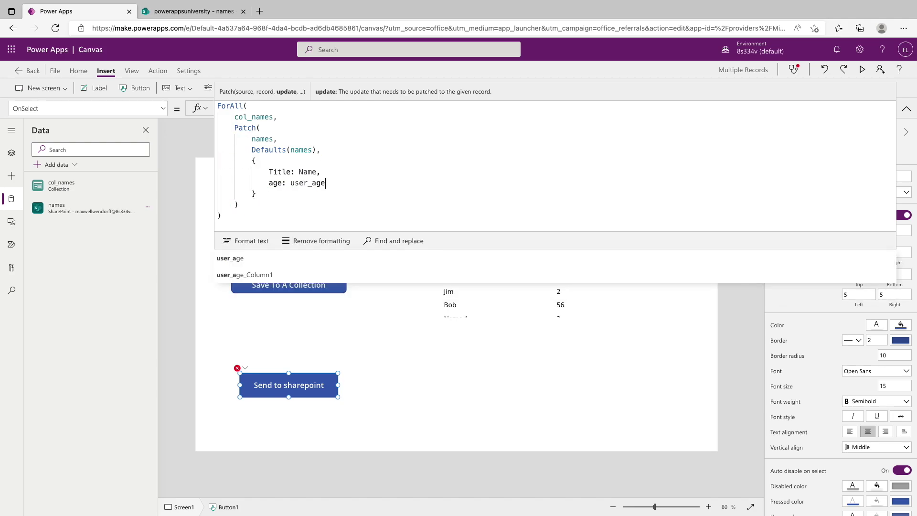
{"action": "left_click", "coordinate": [372, 221]}
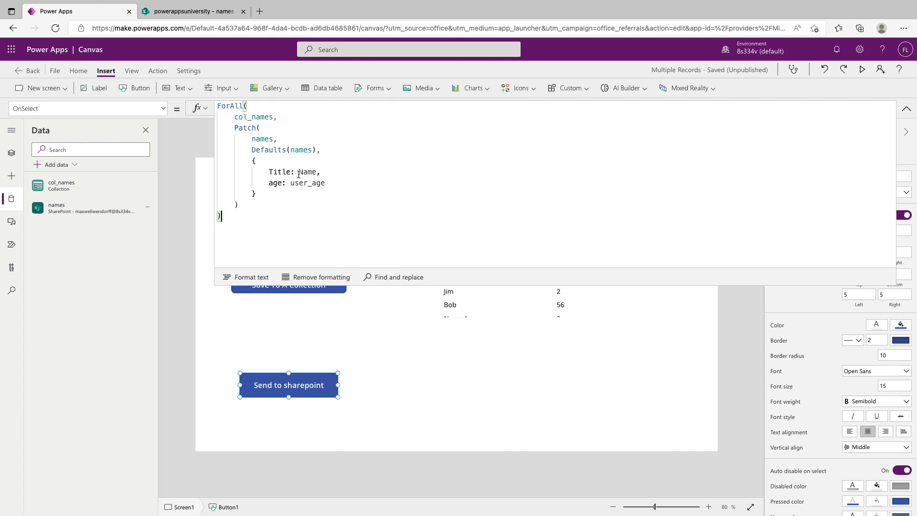
{"action": "left_click", "coordinate": [906, 109]}
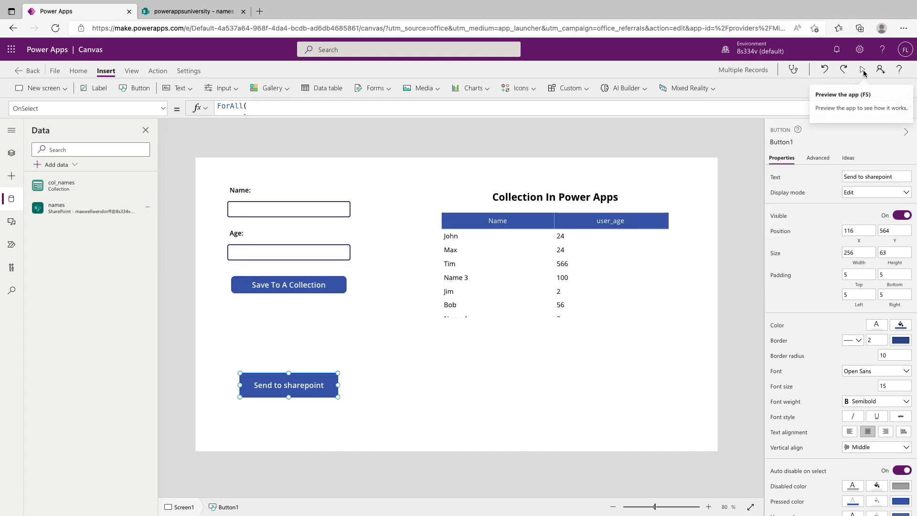
Step: Preview the app and run Send to sharepoint, refresh the names list in SharePoint to check its records, and return to Power Apps
{"action": "left_click", "coordinate": [862, 70]}
{"action": "left_click", "coordinate": [196, 419]}
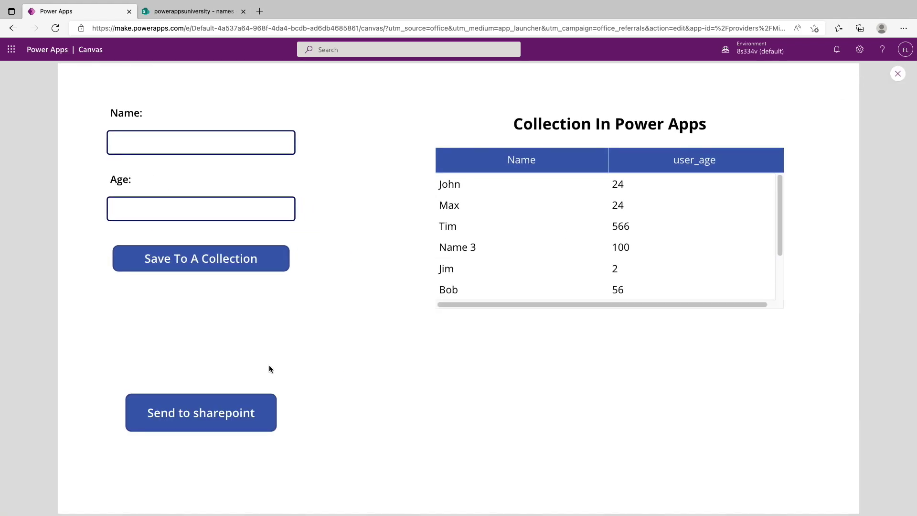
{"action": "left_click", "coordinate": [185, 13]}
{"action": "left_click", "coordinate": [55, 28]}
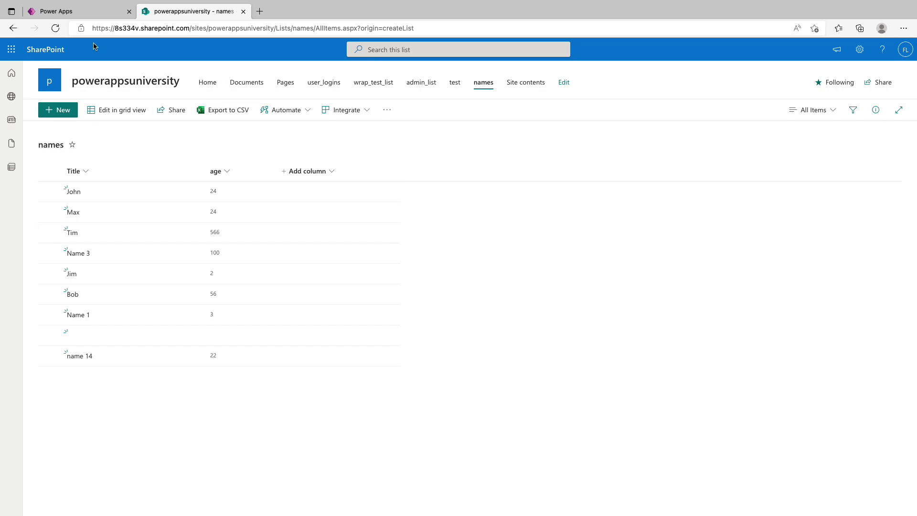
{"action": "left_click", "coordinate": [71, 11]}
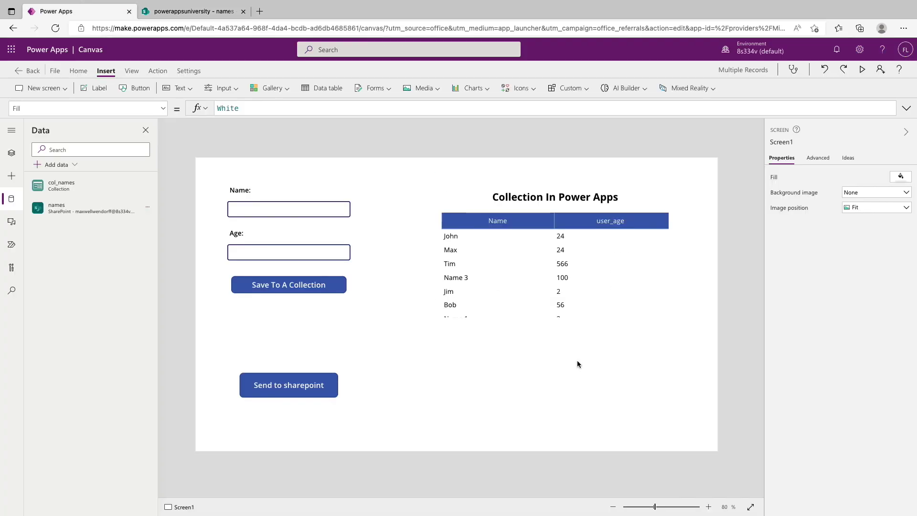